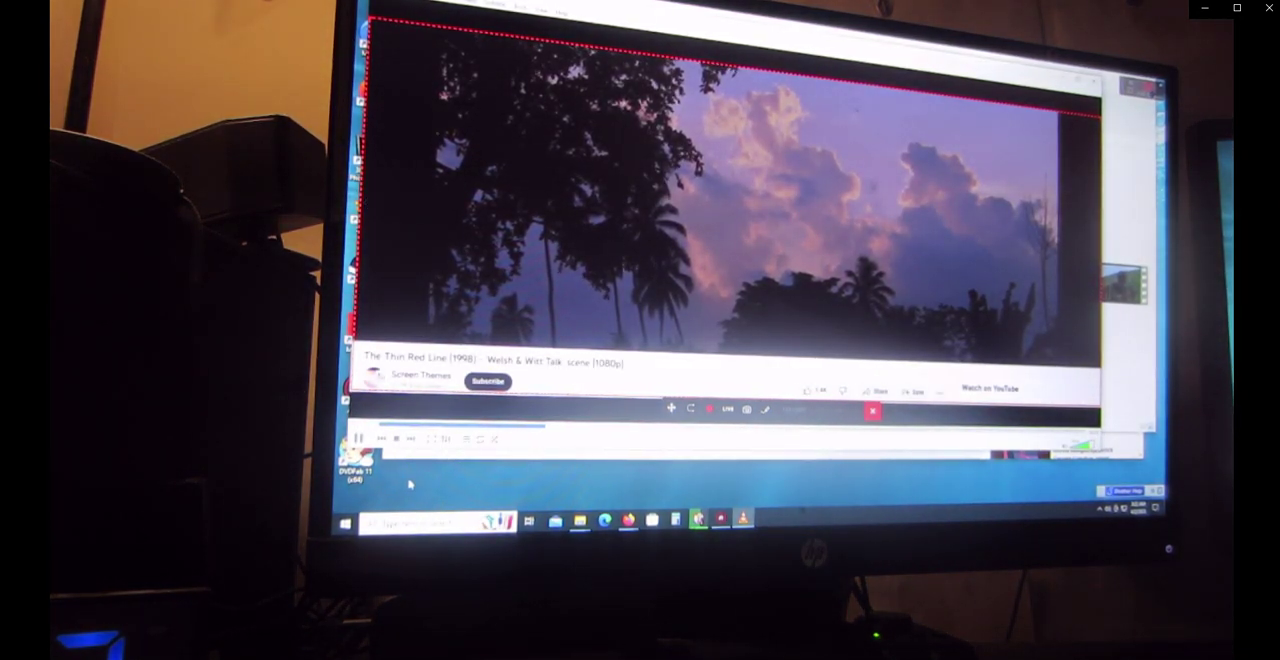
- Hide the capture overlay and its region outline over the Welsh & Witt Talk clip
click(720, 520)
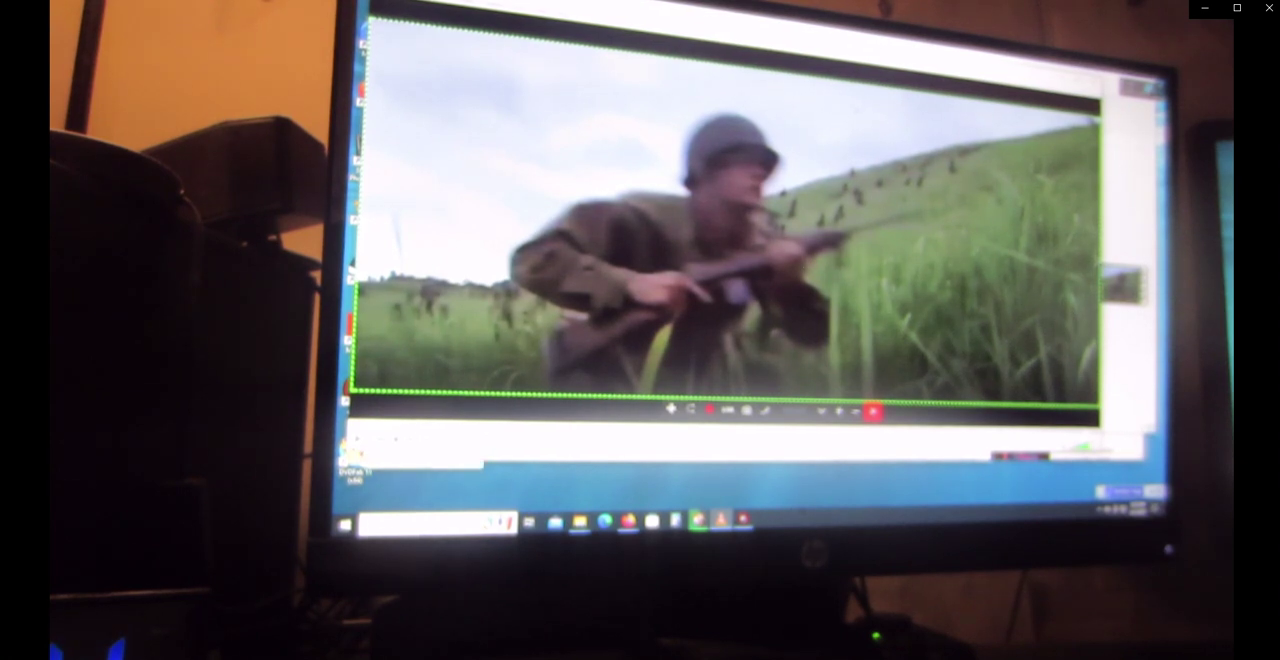
- Start playback and screen recording of the grassy hillside battle scene with F9
key(F9)
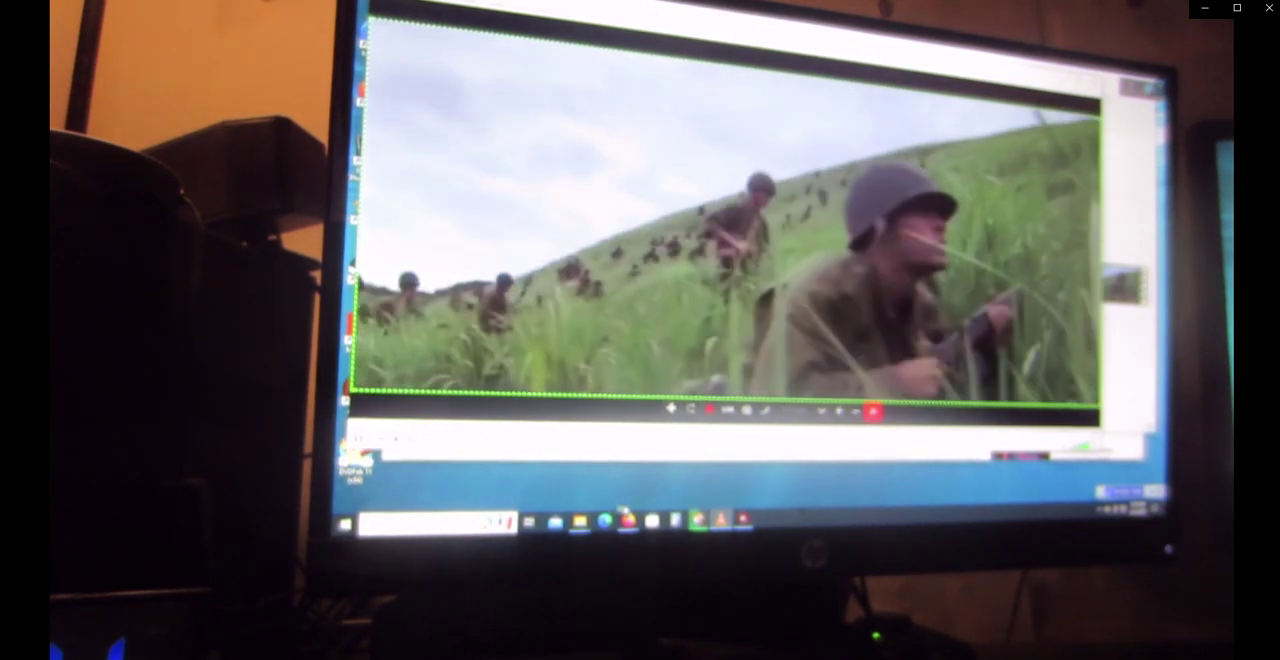